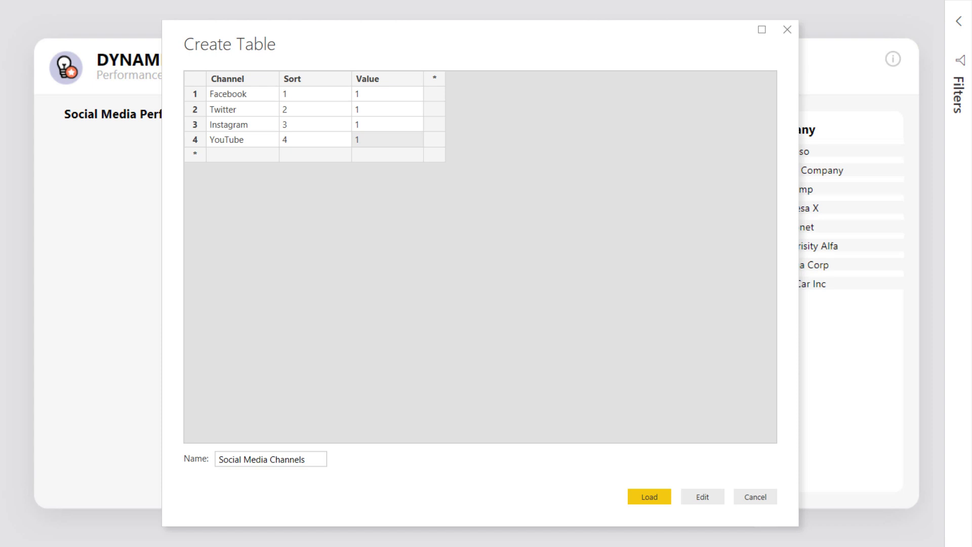
- Paste the four channels again for Values 2, 3 and 4, then load the Social Media Channels table
type("Facebook\t1\t2 Twitter\t2\t2 Instagram\t3\t2 YouTube\t4\t2")
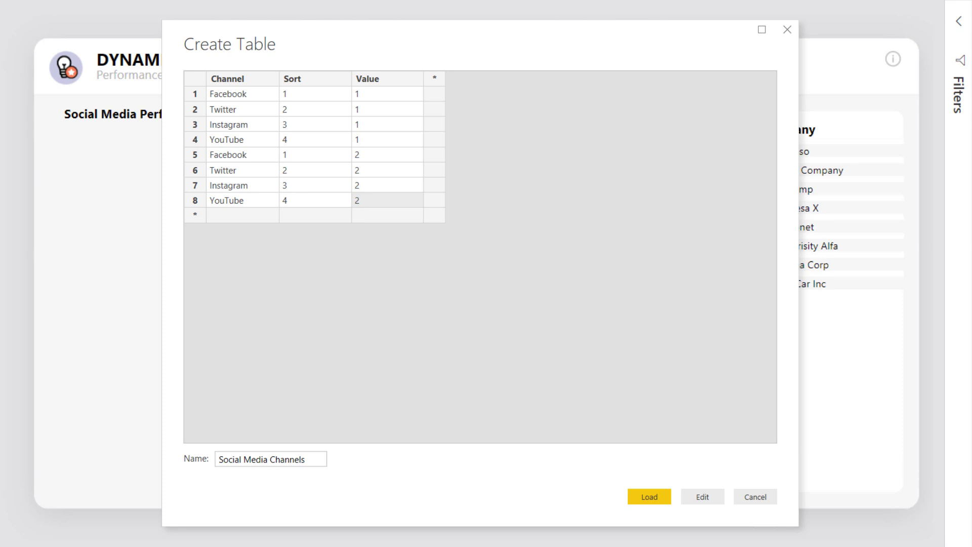
type("Facebook\t1\t3 Twitter\t2\t3 Instagram\t3\t3 YouTube\t4\t3")
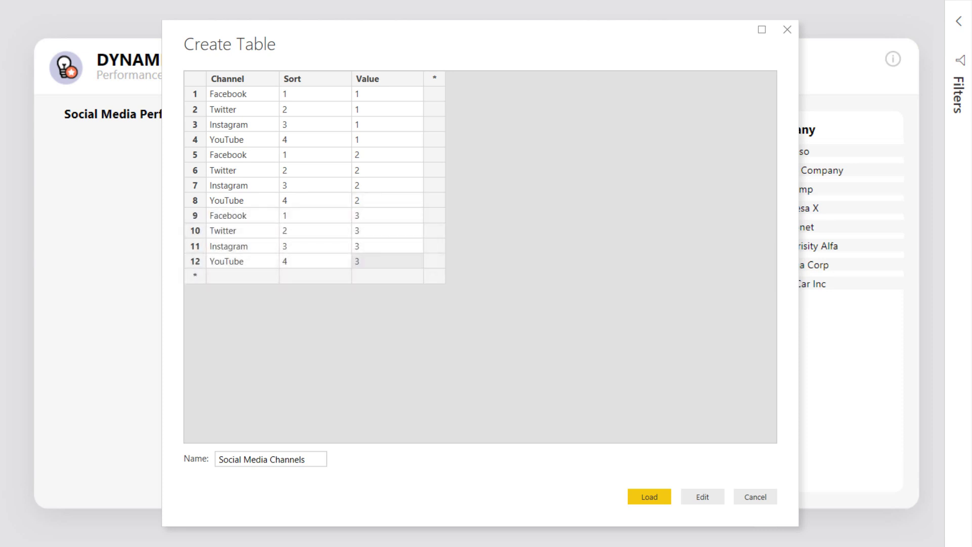
type("Facebook\t1\t4 Twitter\t2\t4 Instagram\t3\t4 YouTube\t4\t4")
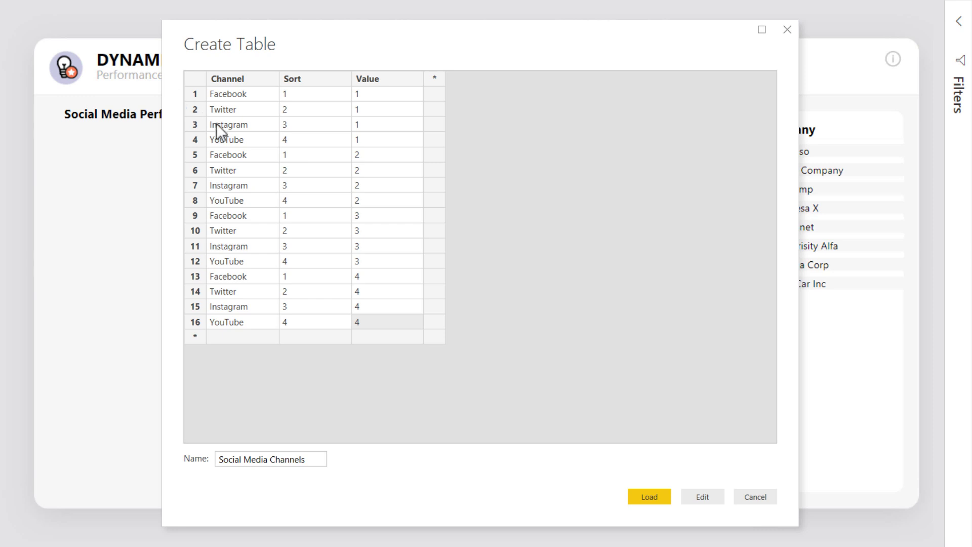
left_click(636, 496)
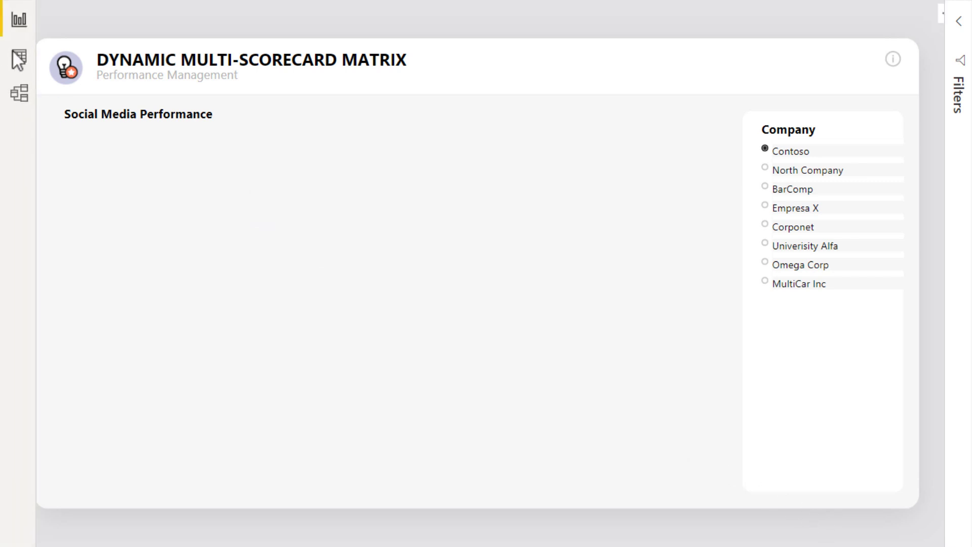
- In Data view, set the Channel column to sort by the Sort column
left_click(15, 56)
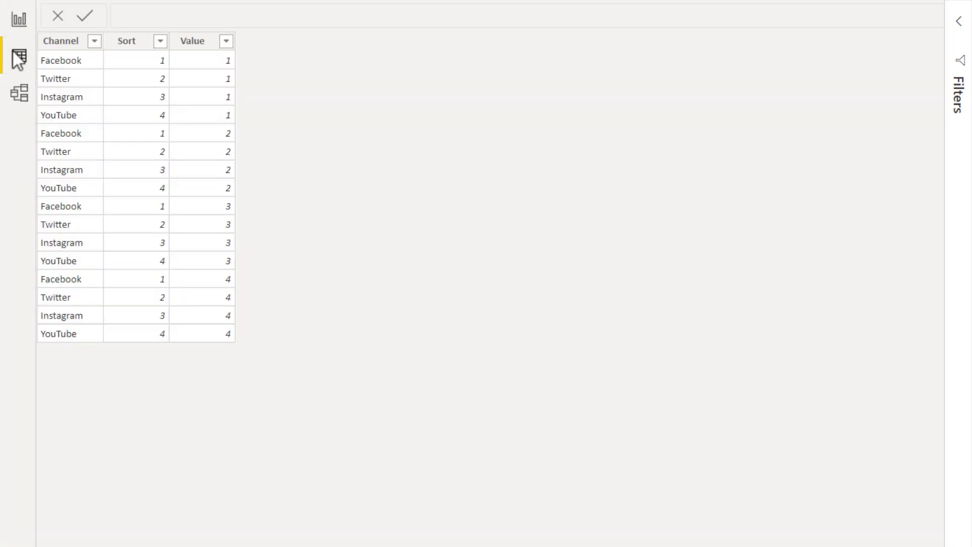
left_click(58, 41)
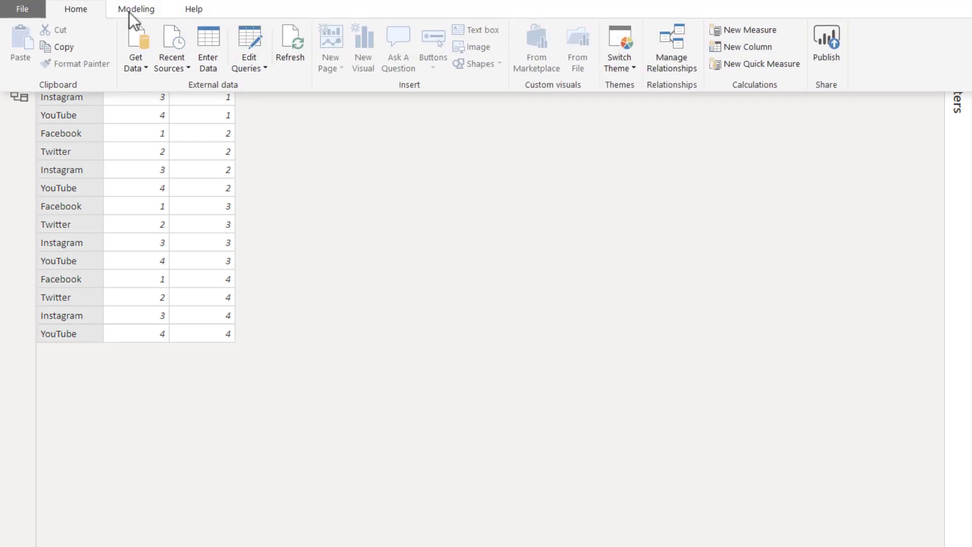
left_click(130, 10)
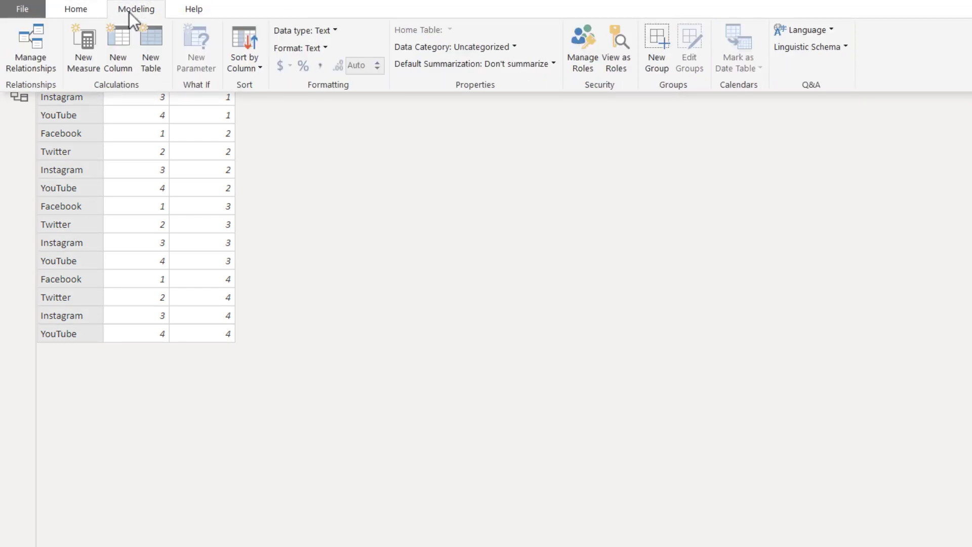
left_click(247, 38)
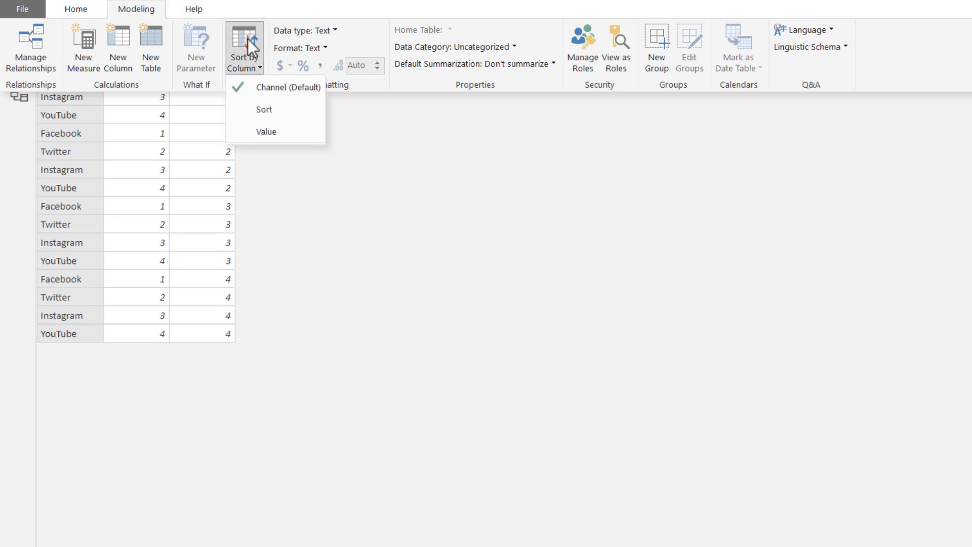
left_click(253, 109)
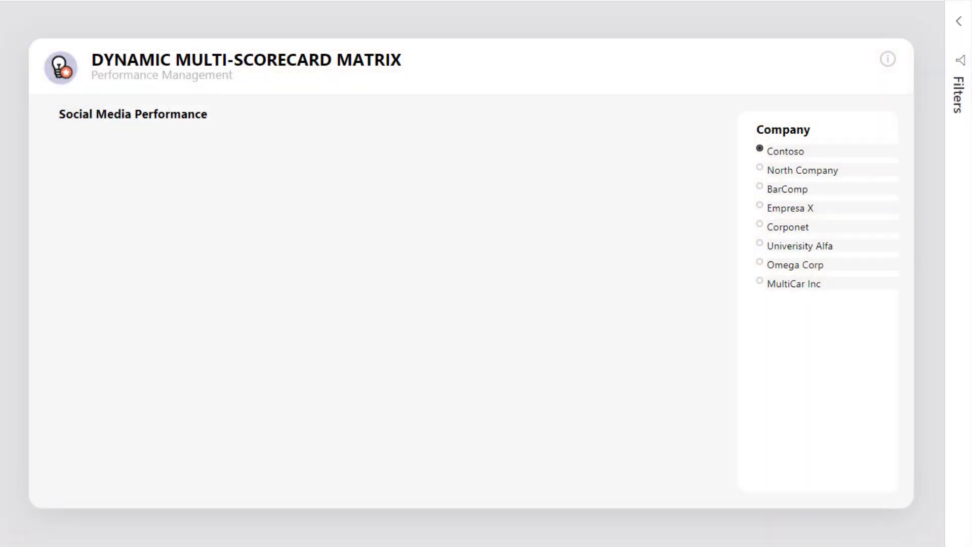
- Add a matrix with Channel and Value as rows and Sum of Value as values
left_click(934, 127)
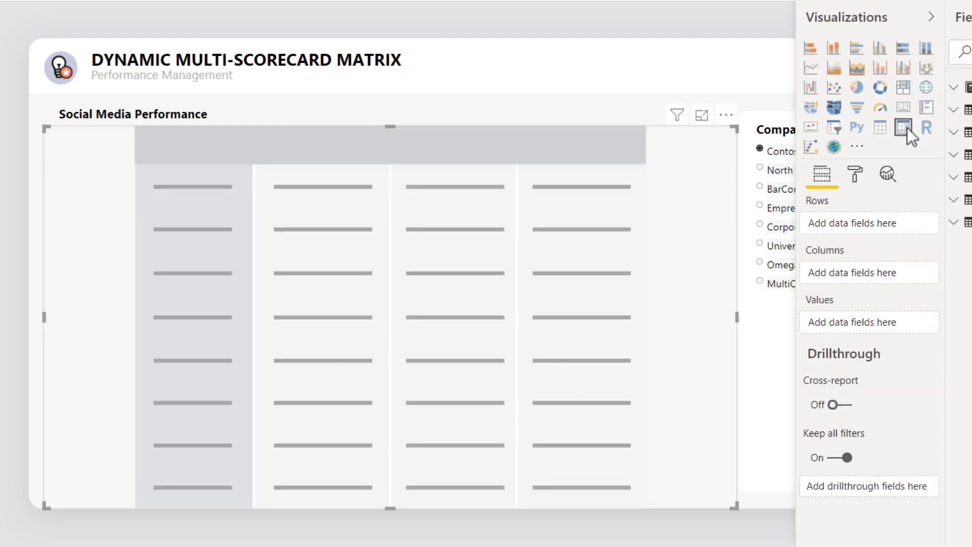
left_click(843, 182)
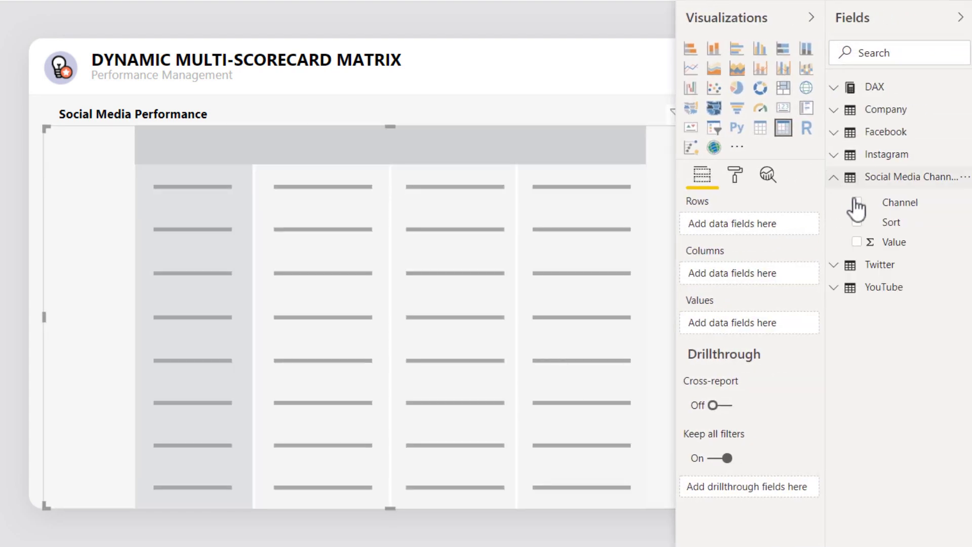
left_click(855, 201)
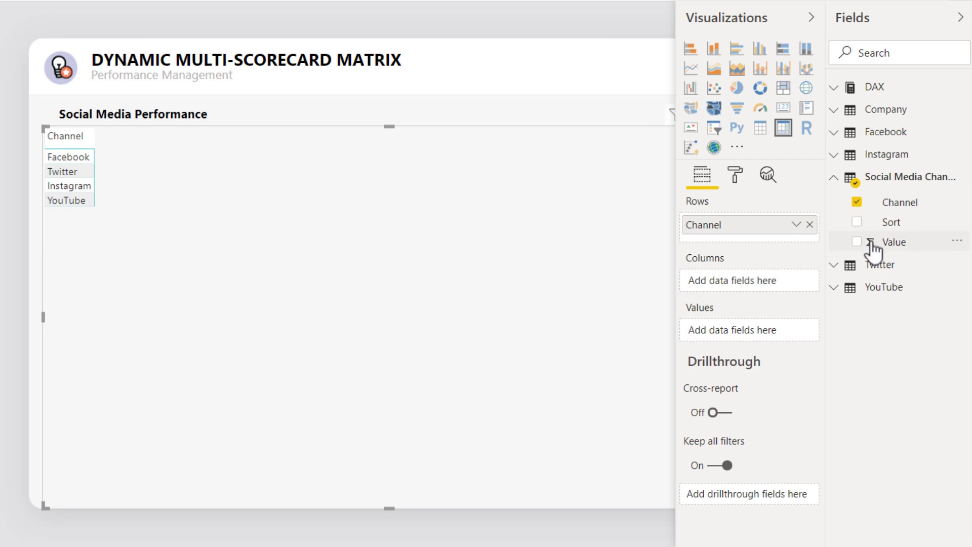
left_click_drag(871, 248, 802, 245)
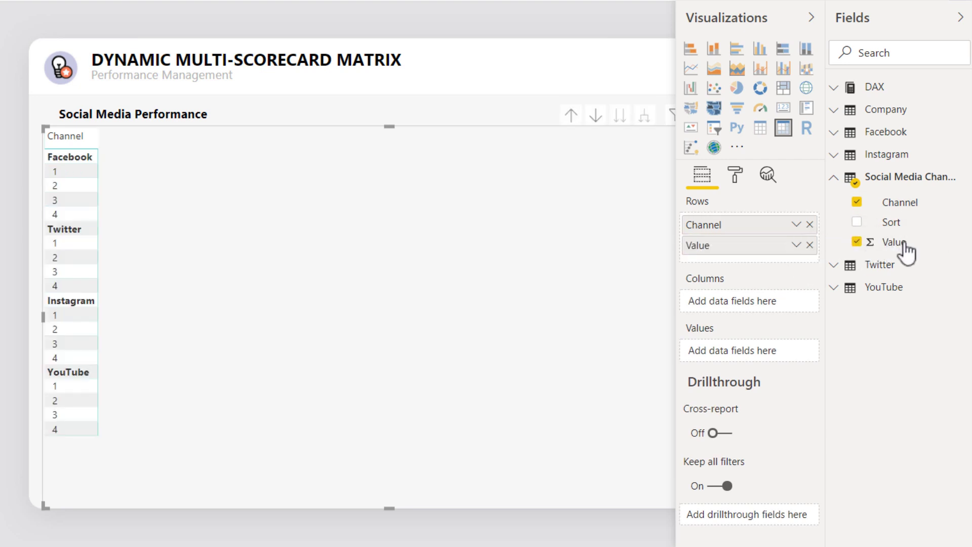
left_click_drag(903, 251, 786, 363)
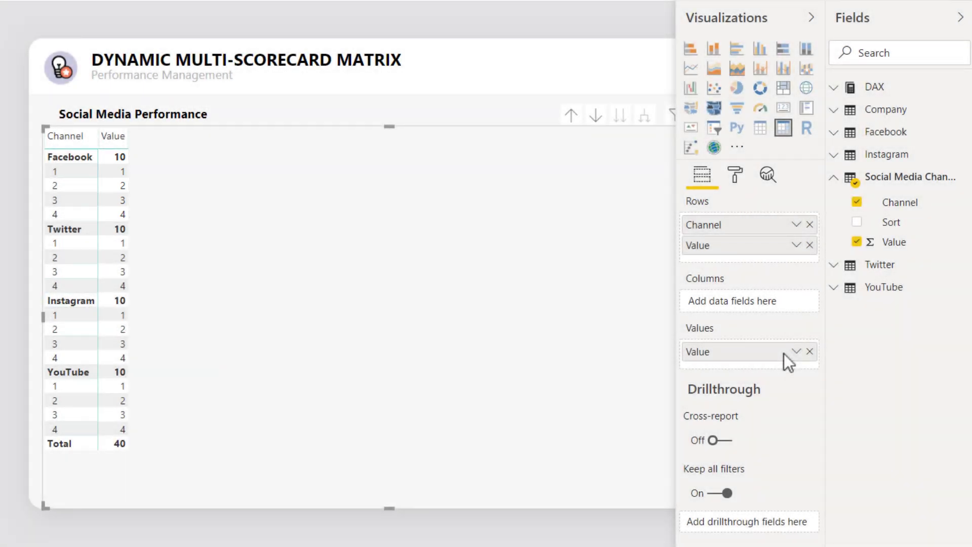
- Create a new 01-Facebook measure in the DAX table from the pasted Fans/fan-growth formula
left_click(964, 88)
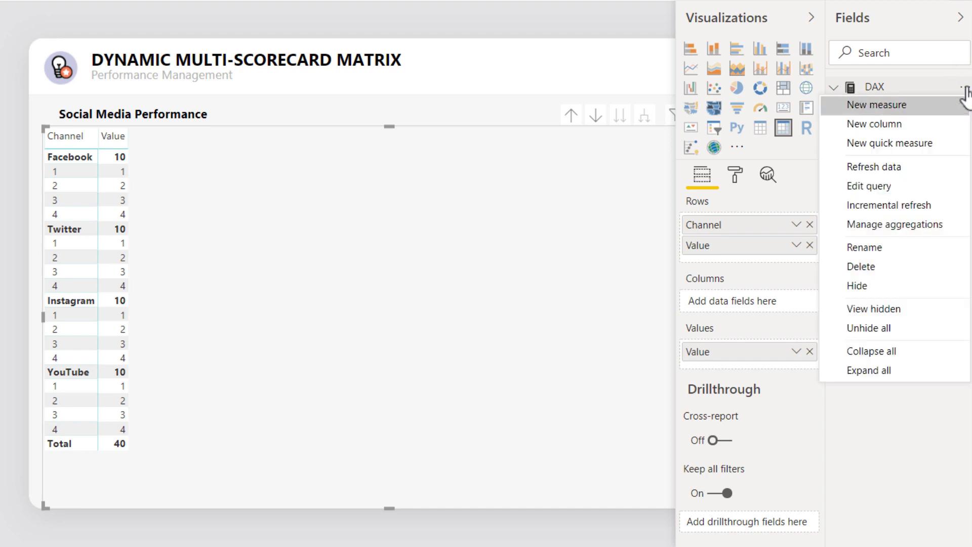
left_click(937, 105)
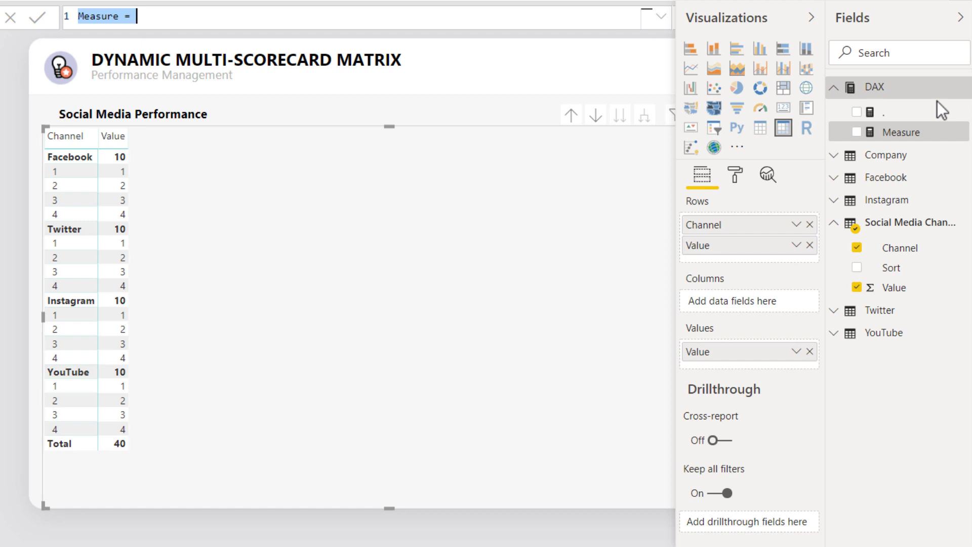
type("01-Facebook = CALCULATE (     IF (         SUM ( 'Social Media Channels'[Value] ) = 1,         \"Fans\",         IF (             SUM ( 'Social Media Channels'[Value] ) = 2,             FORMAT ( AVERAGE ( Facebook[Page Fans (w/w)] ) , \"0.0%\" ),             IF (                 SUM ( 'Social Media Channels'[Value] ) = 3,                 \" \",                 IF (                     SUM ( 'Social Media Channels'[Value] ) = 4,                     \" \",                     IF (                         SUM ( 'Social Media Channels'[Value] ) = 10,                         FORMAT ( SUM ( Facebook[Page Fans] ), \"#,##\" )                     )                 )             )         )     ),     'Social Media Channels'[Channel] = \"Facebook\" )")
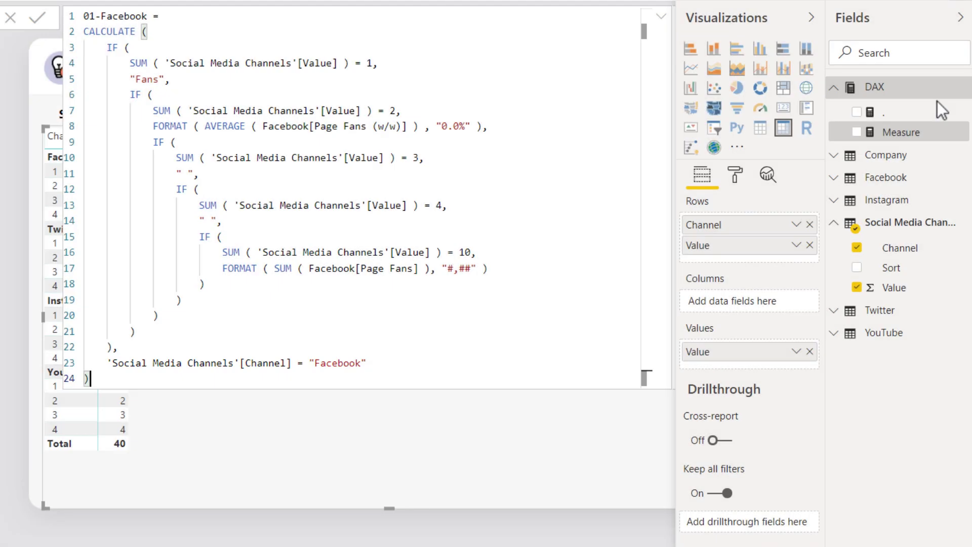
- Create the 01-Twitter measure in the DAX table from its pasted formula
left_click(964, 89)
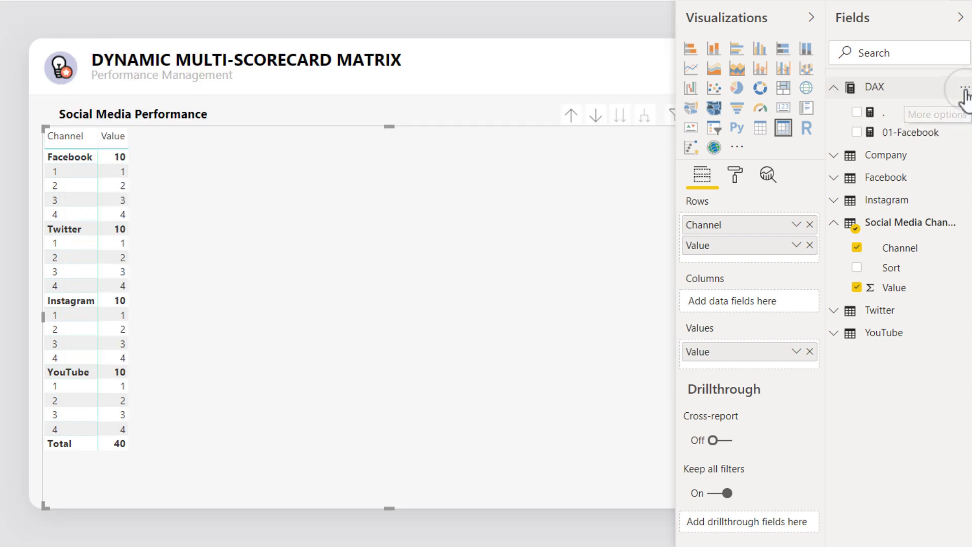
left_click(963, 88)
left_click(916, 108)
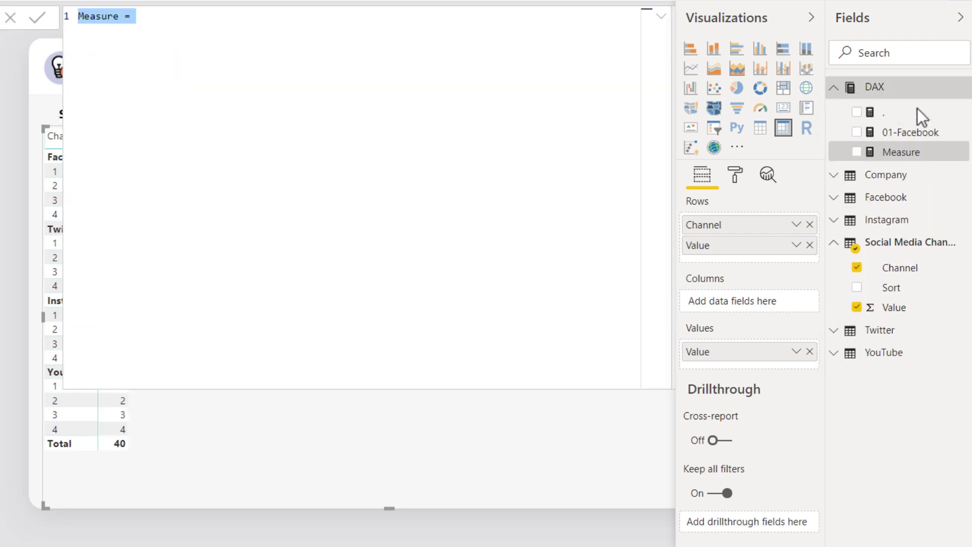
type("01-Twitter = CALCULATE (     IF (         SUM ( 'Social Media Channels'[Value] ) = 1,         \"Followers\",         IF (             SUM ( 'Social Media Channels'[Value] ) = 2,             FORMAT ( AVERAGE ( Twitter[Followers (w/w)] ) , \"0.0%\" ),             IF (                 SUM ( 'Social Media Channels'[Value] ) = 3,                 \" \",                 IF (                     SUM ( 'Social Media Channels'[Value] ) = 4,                     \" \",                     IF (                         SUM ( 'Social Media Channels'[Value] ) = 10,                         FORMAT ( SUM ( Twitter[Followers] ), \"#,##\" )                     )                 )             )         )     ),     'Social Media Channels'[Channel] = \"Twitter\" )")
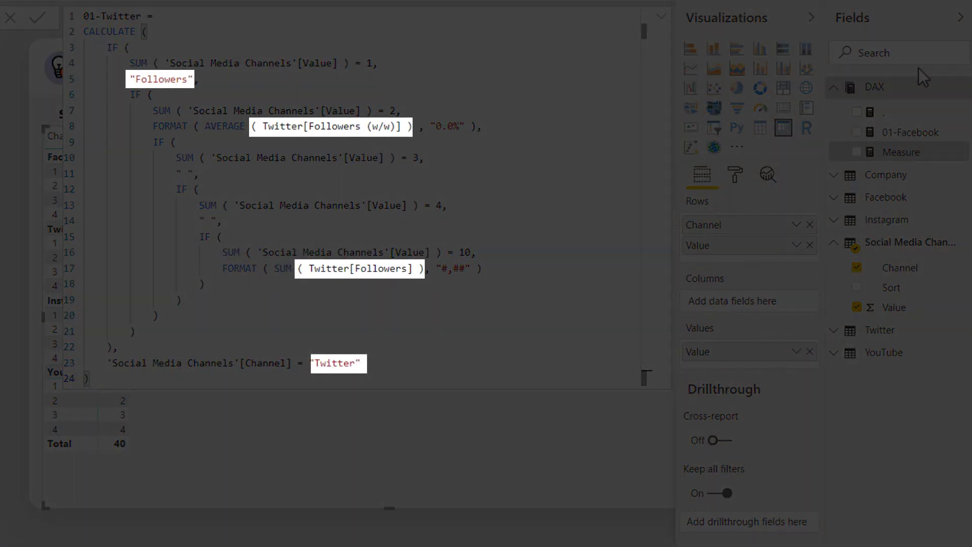
key("Return")
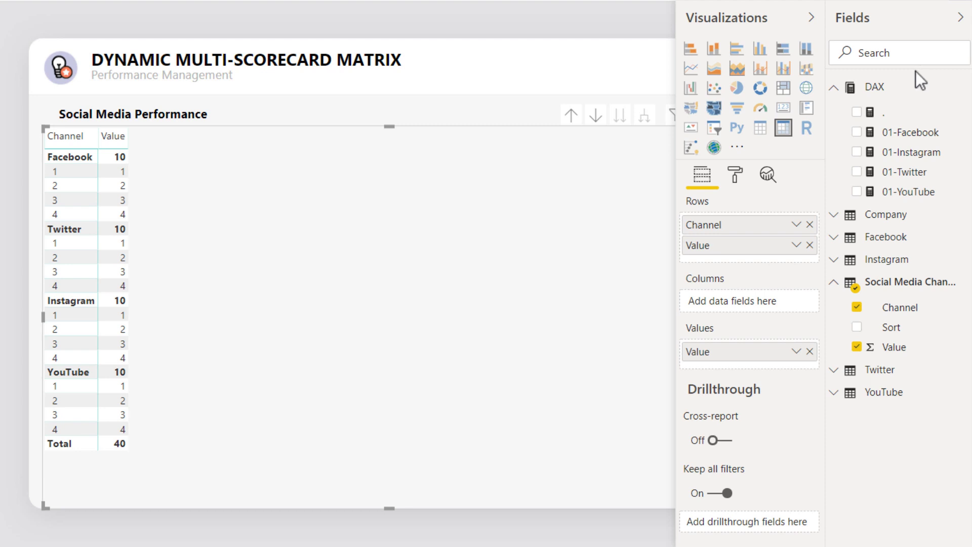
- Add the 01-Facebook, 01-Twitter, 01-Instagram and 01-YouTube measures to the matrix
left_click(856, 132)
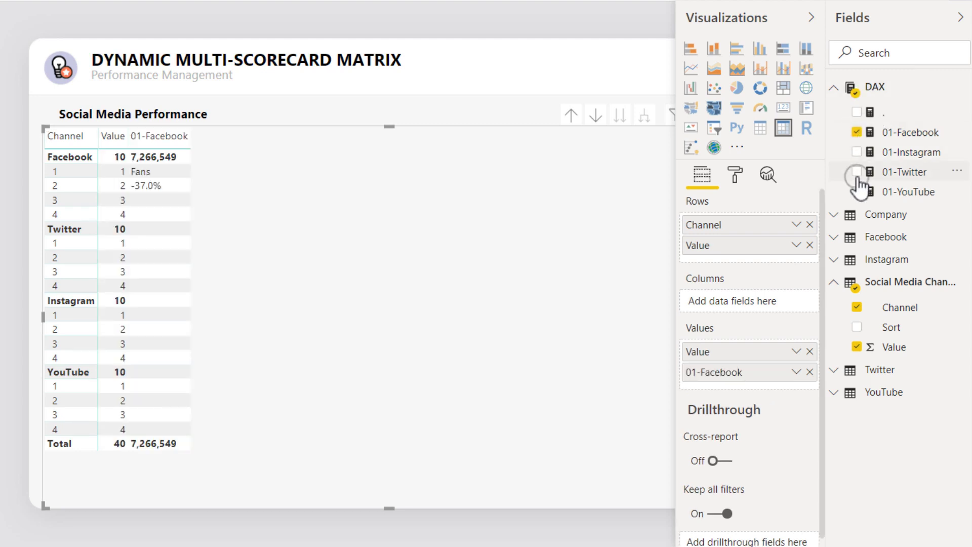
left_click(857, 172)
left_click(856, 152)
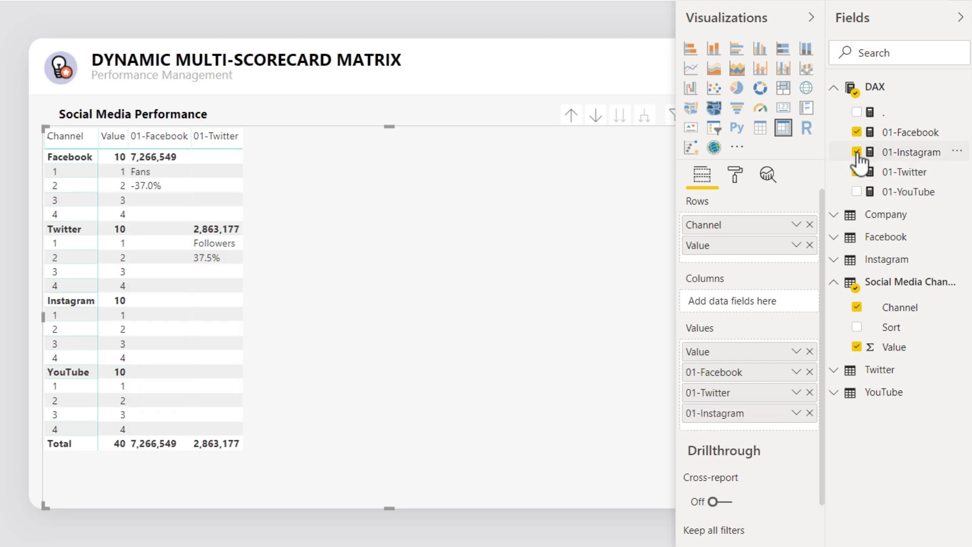
left_click(856, 191)
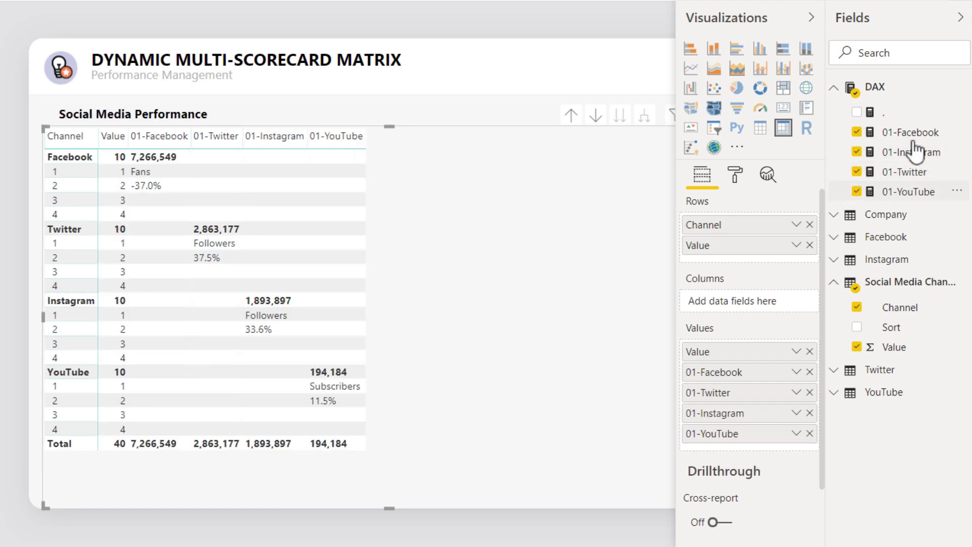
- Create measure 01-0 Column = [01-Facebook]&[01-Twitter]&[01-Instagram]&[01-YouTube] in the DAX table
left_click(964, 88)
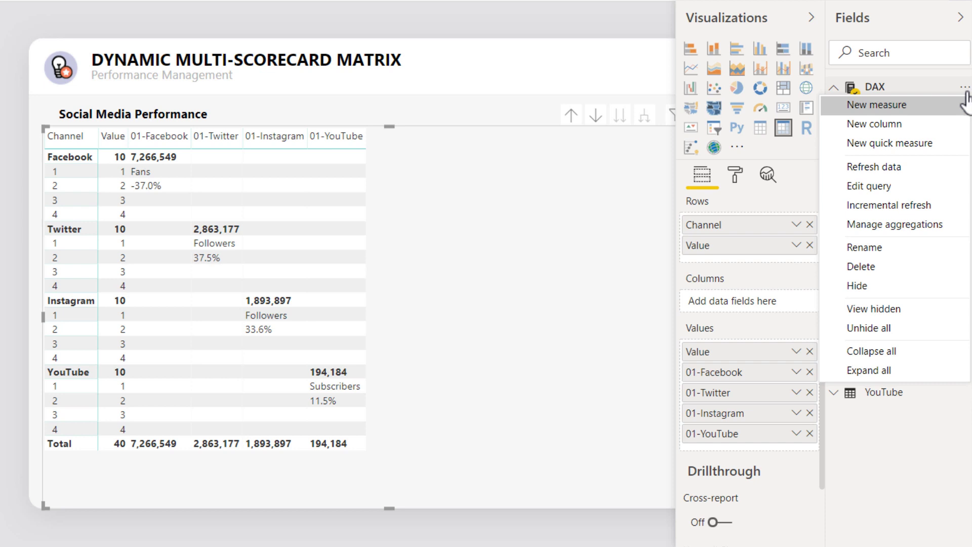
left_click(950, 108)
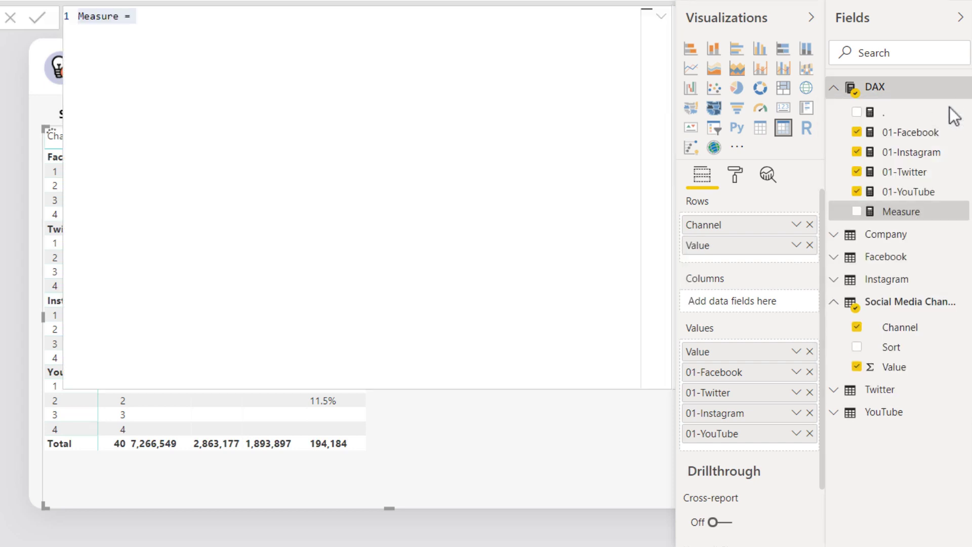
type("01-0 Column = [01-Facebook]&[01-Twitter]&[01-Instagram]&[01-YouTube]")
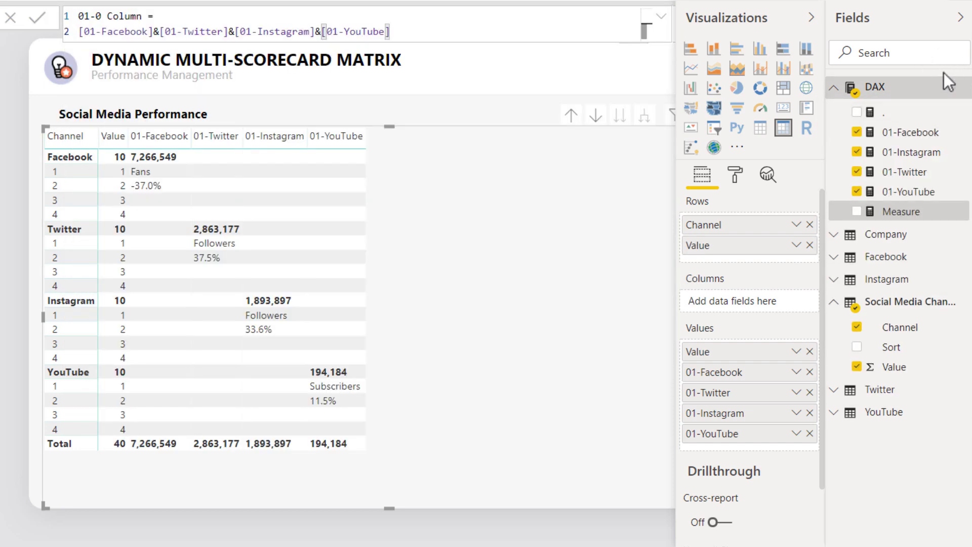
key("Return")
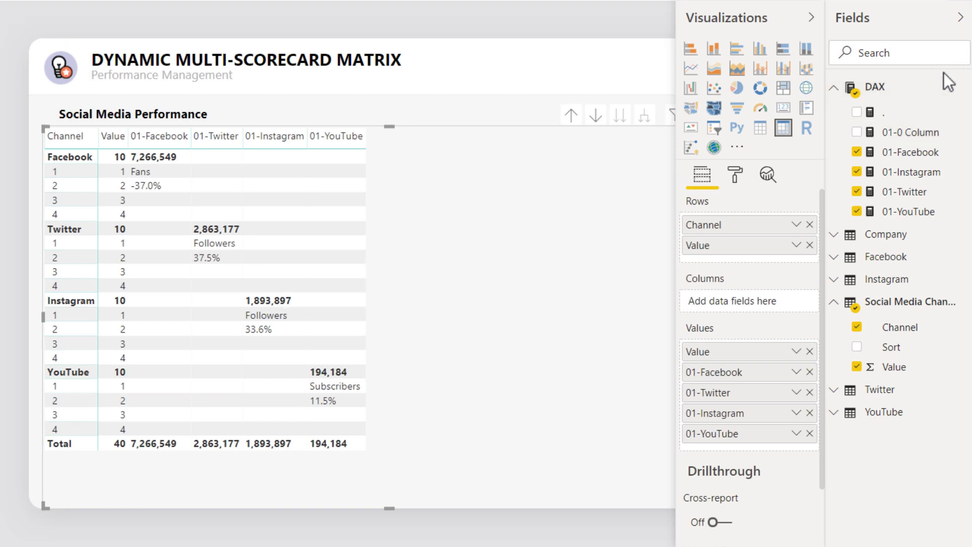
- Add 01-0 Column to the matrix and remove the individual channel measures
left_click(855, 132)
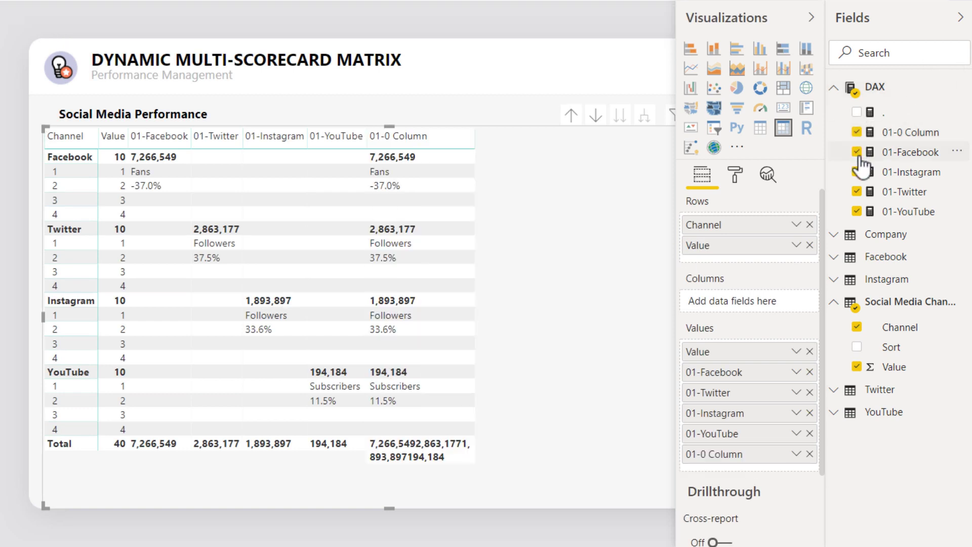
left_click(855, 152)
left_click(856, 172)
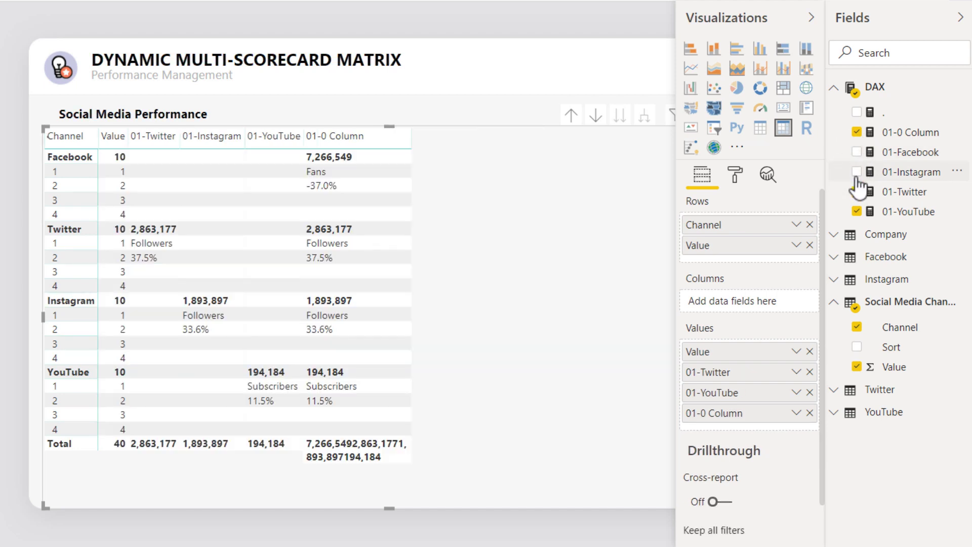
left_click(857, 211)
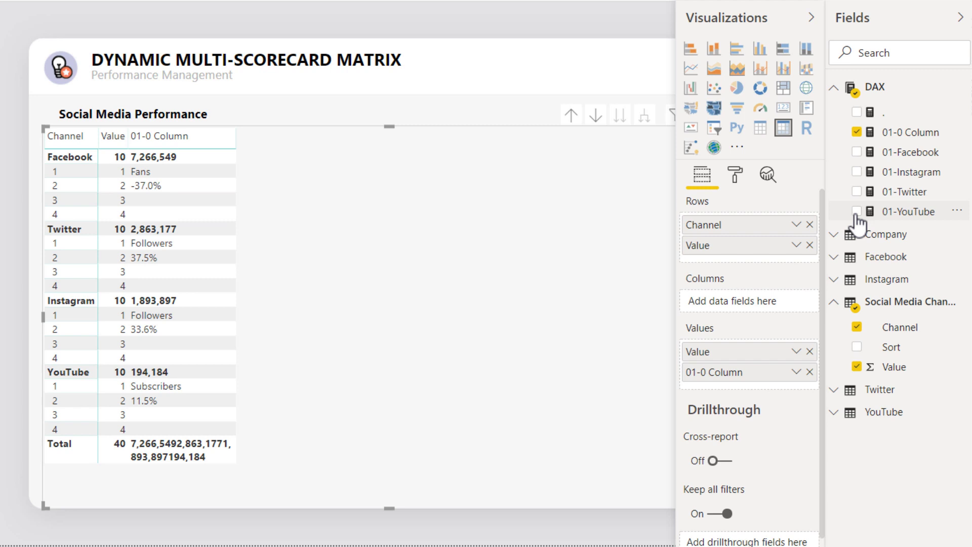
- Tick the 02-0 Column, 03-0 Column and 04-0 Column measures in the Fields pane
left_click(855, 232)
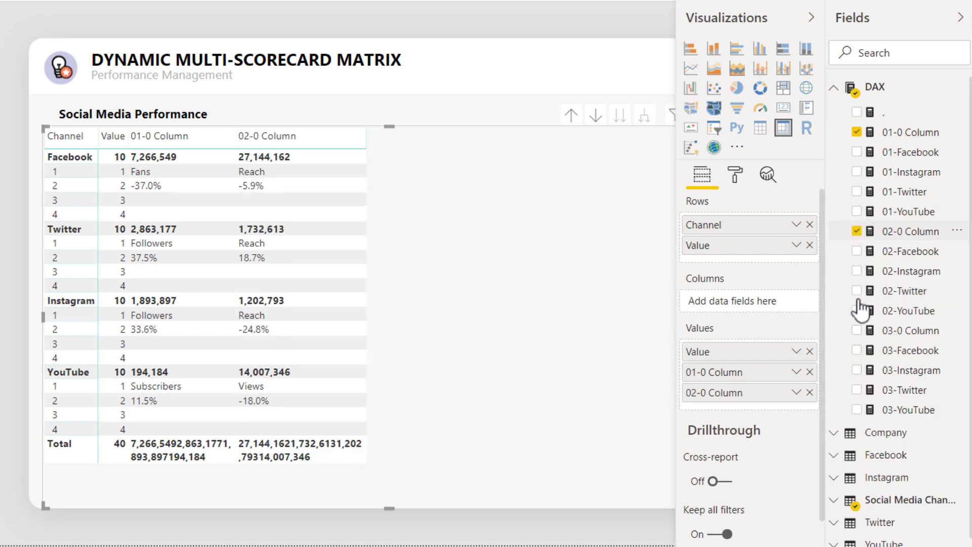
left_click(856, 330)
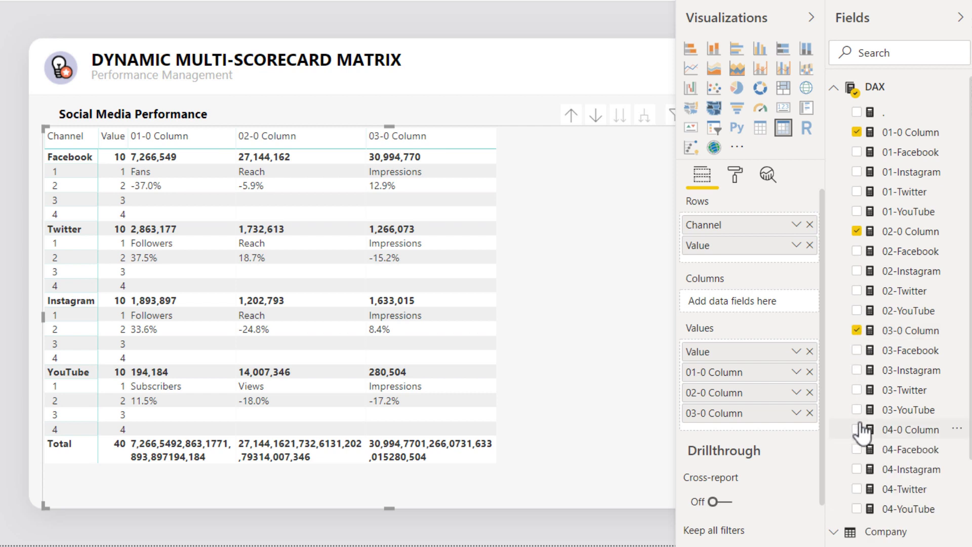
left_click(857, 428)
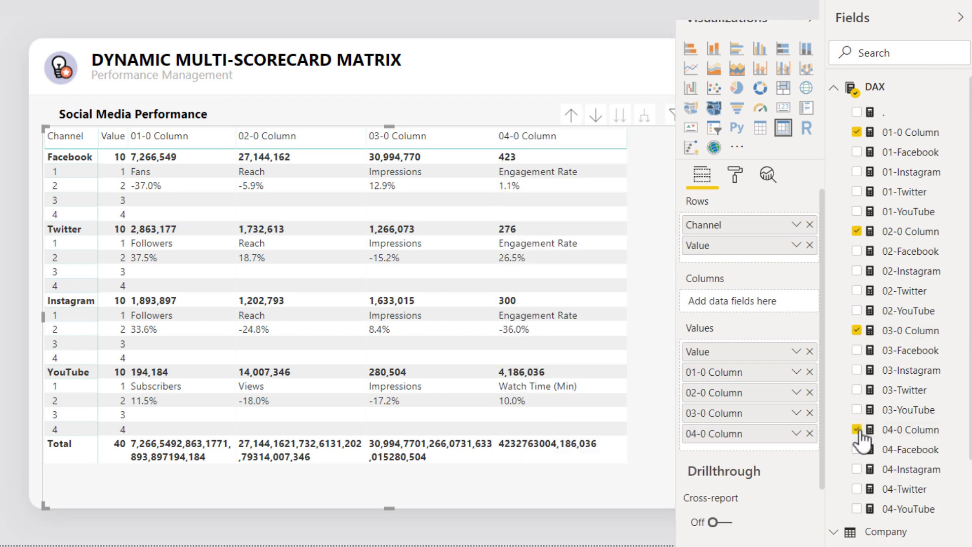